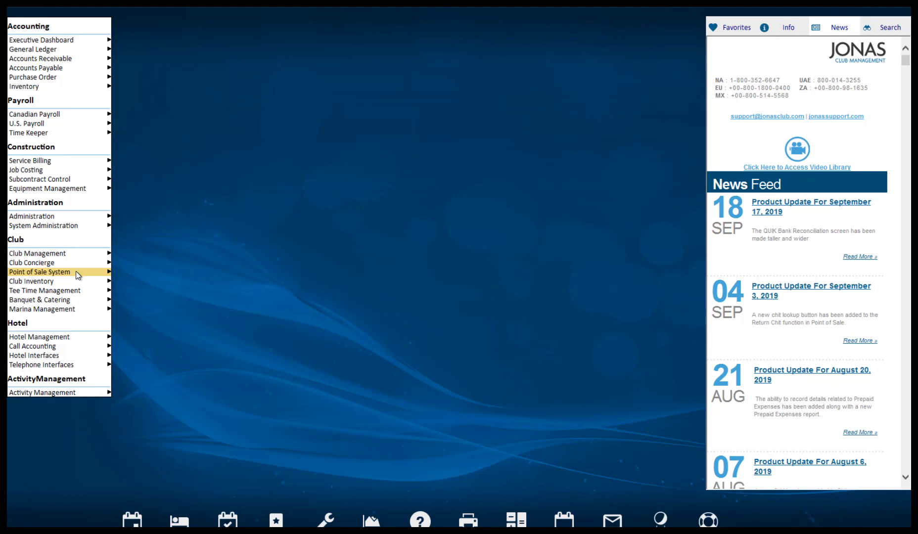
# Back out of the tee time menus and start a new Point of Sale chit.
pyautogui.moveTo(80, 289)
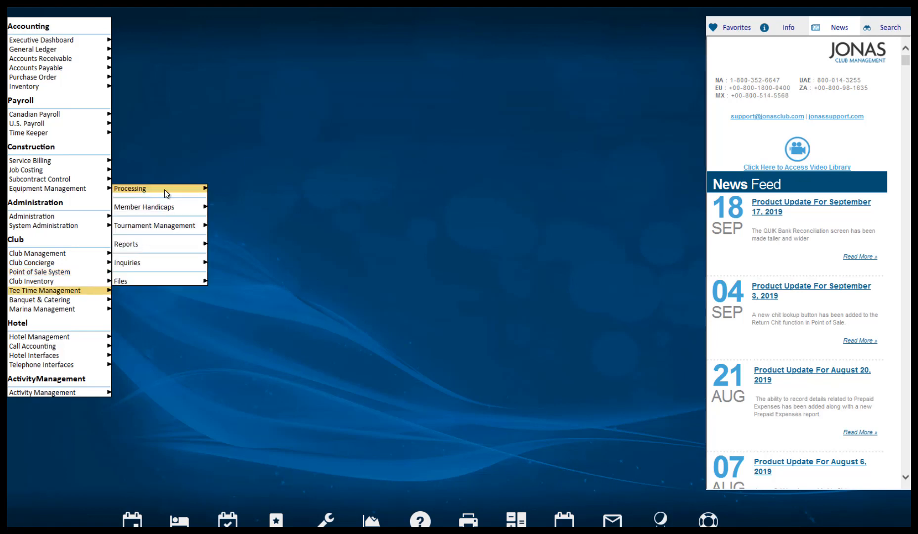
pyautogui.moveTo(164, 190)
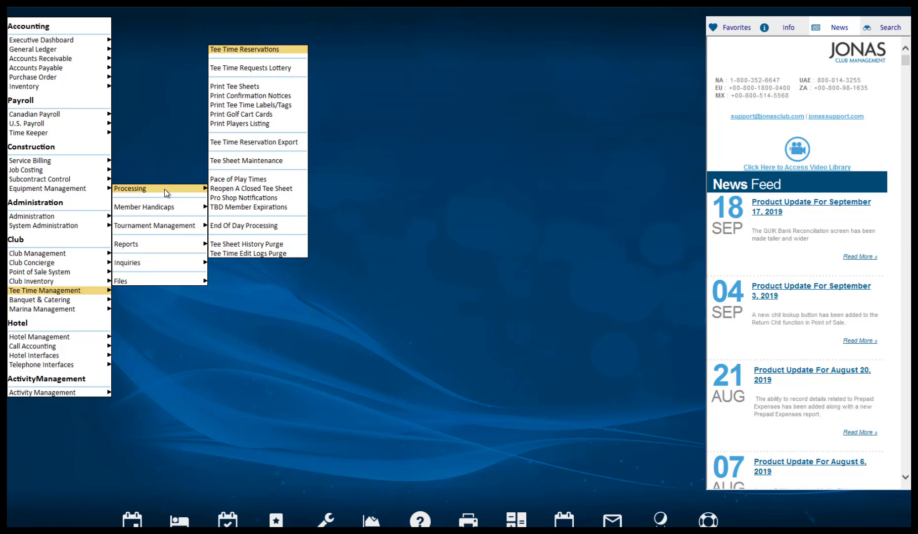
pyautogui.press('Escape')
pyautogui.press('Escape')
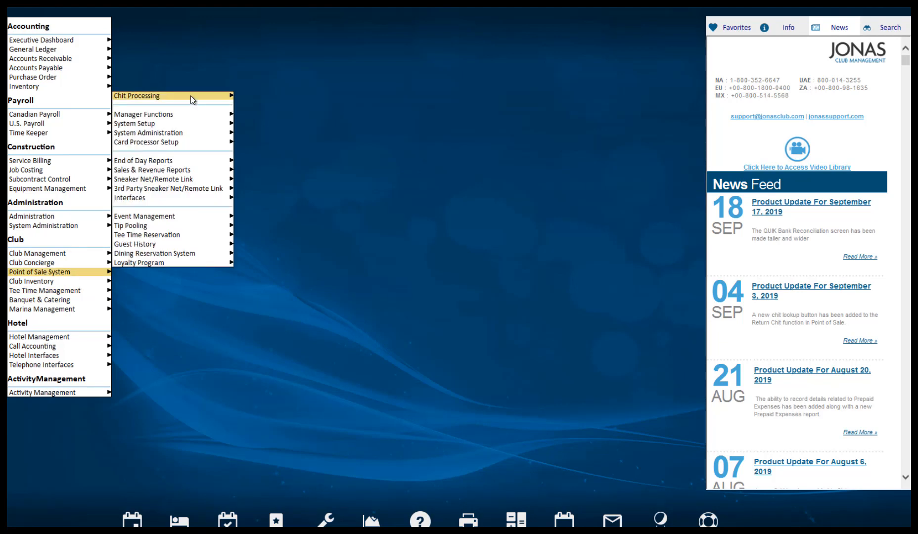
pyautogui.moveTo(191, 95)
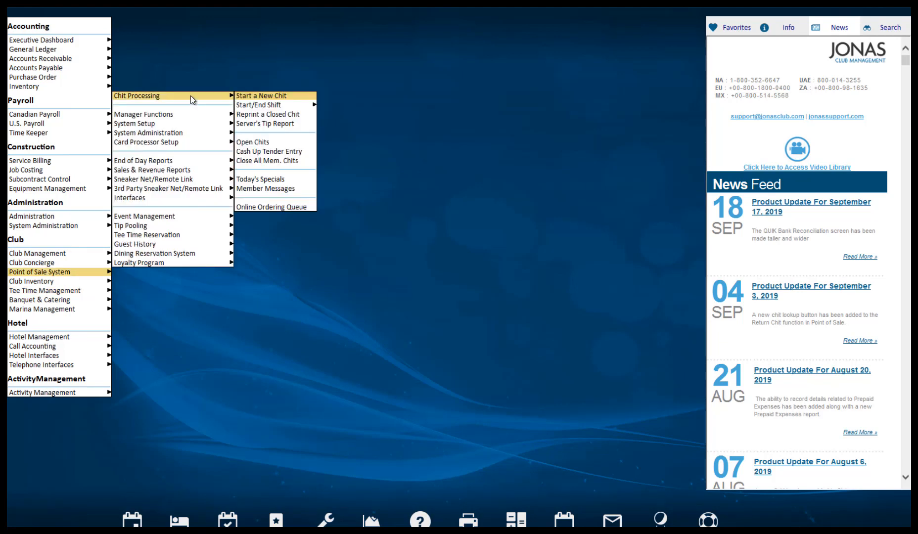
pyautogui.click(297, 95)
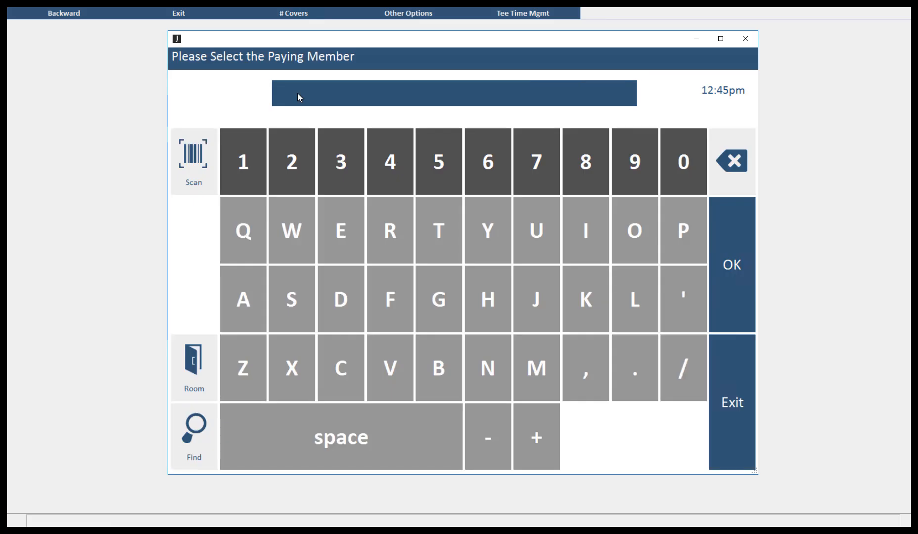
# Jump from the new chit to the Mon Sep 30/19 tee sheet via Tee Time Mgmt.
pyautogui.click(568, 19)
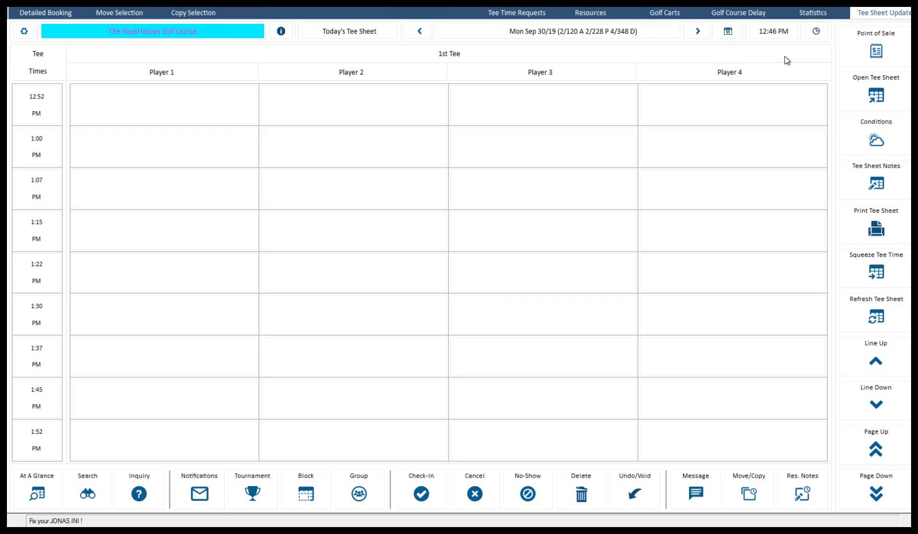
pyautogui.click(885, 97)
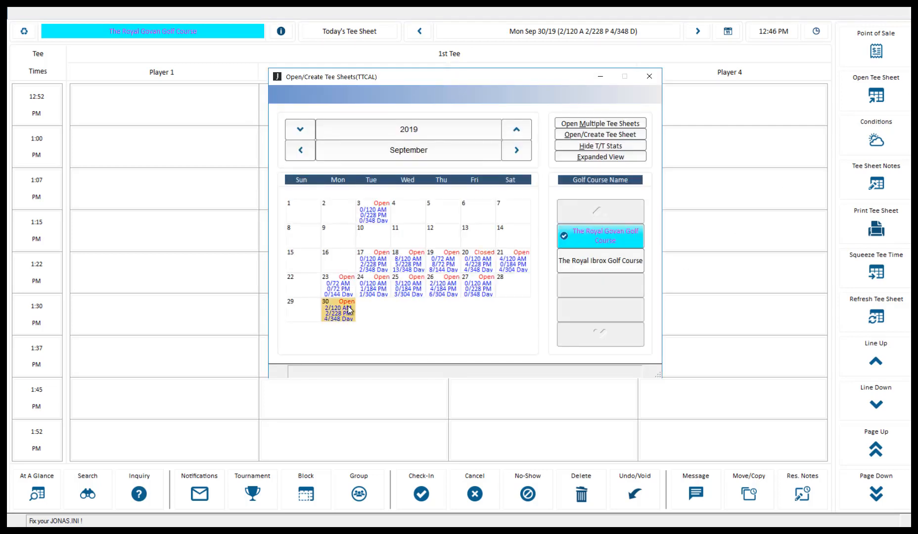
pyautogui.click(649, 76)
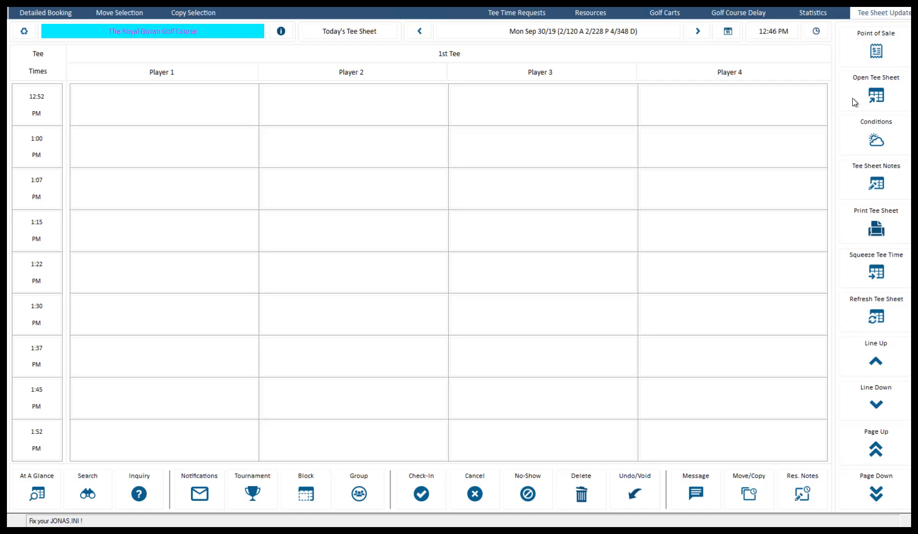
pyautogui.click(218, 155)
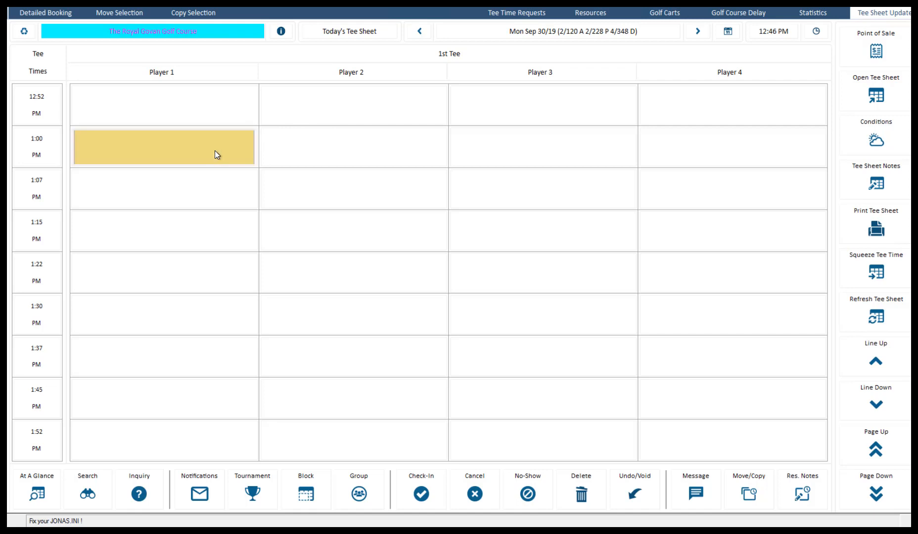
pyautogui.doubleClick(366, 153)
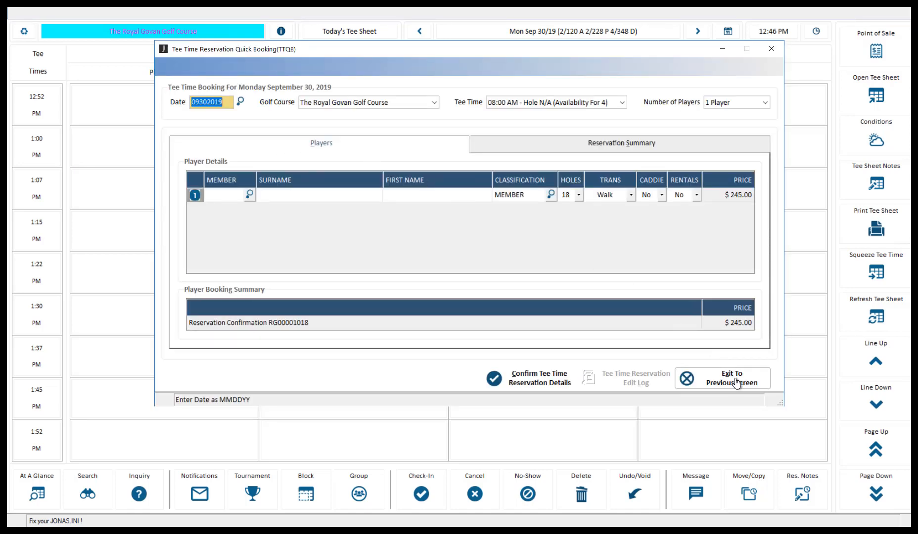
pyautogui.click(738, 381)
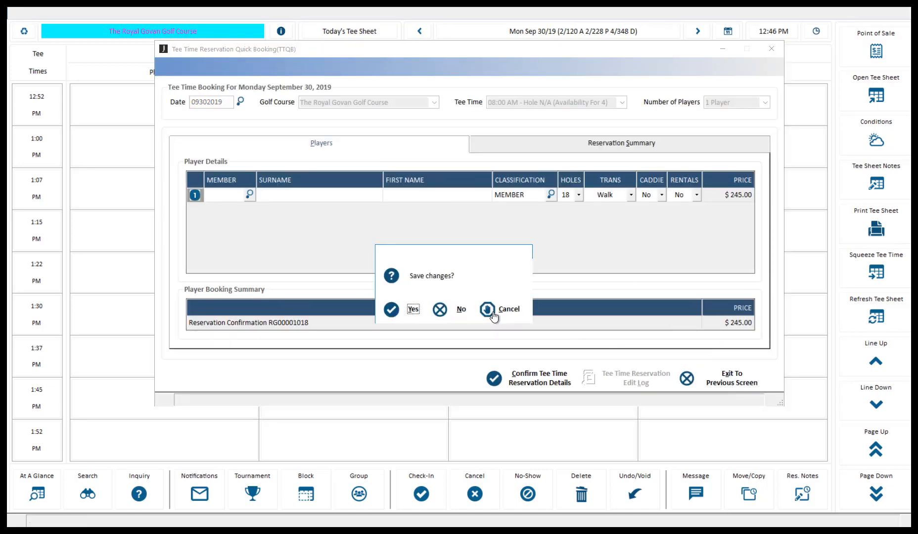
pyautogui.click(445, 310)
pyautogui.moveTo(179, 153); pyautogui.dragTo(736, 159)
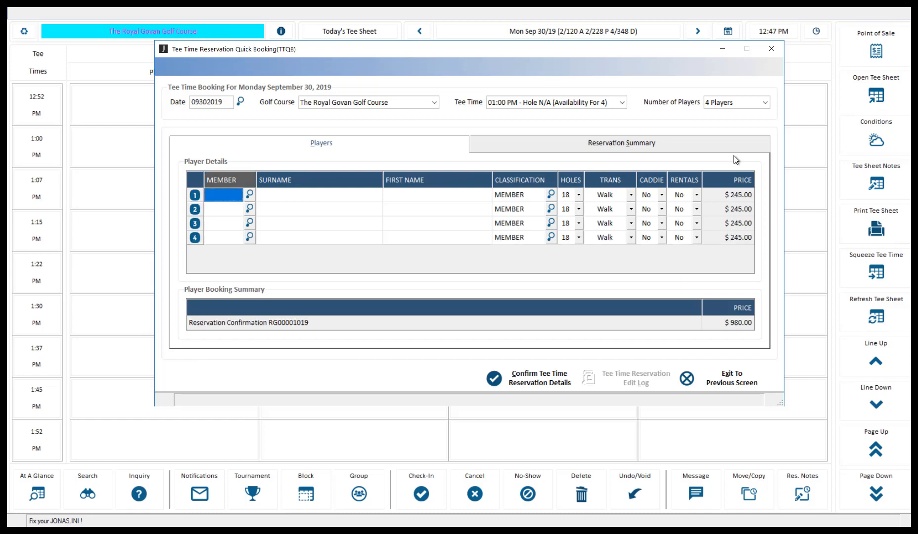
pyautogui.click(735, 383)
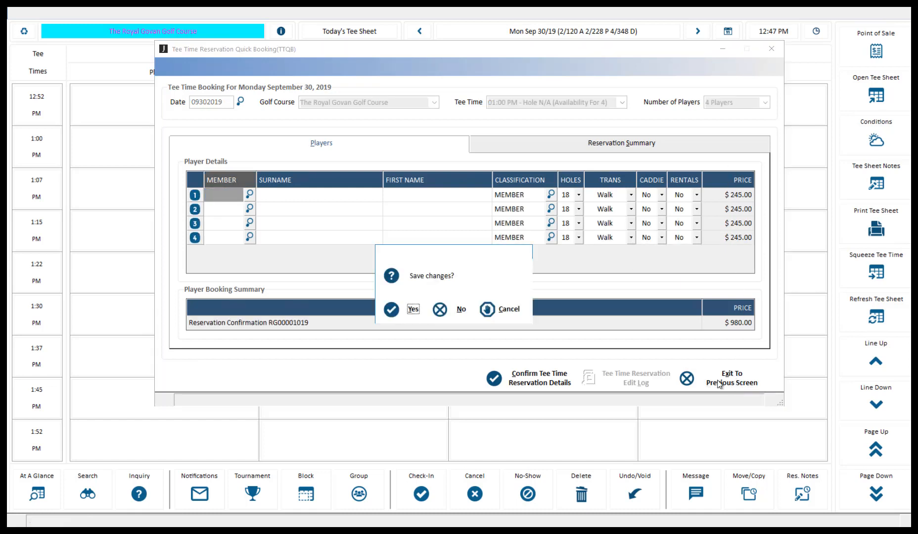
pyautogui.click(451, 316)
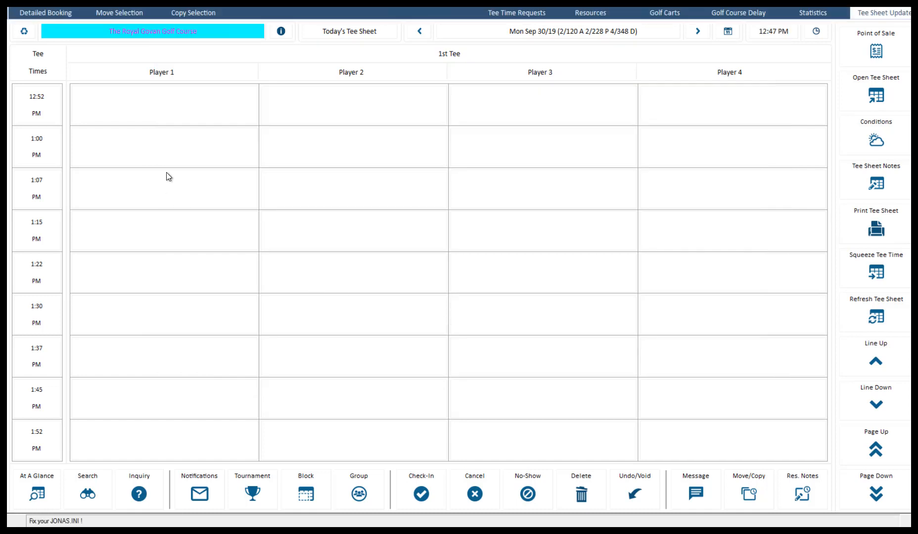
pyautogui.click(170, 152)
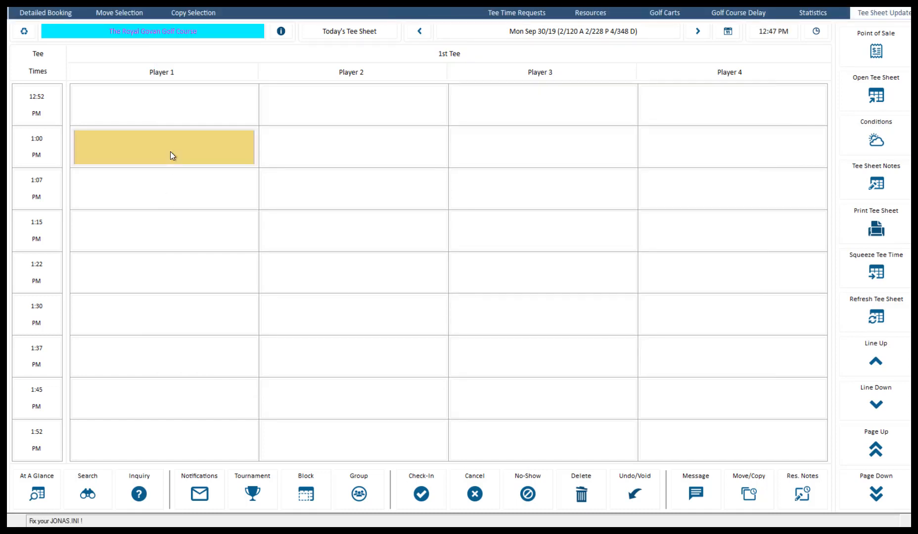
# Open a quick booking on the 1:00 PM slot and set it to 2 players ($490.00).
pyautogui.doubleClick(170, 152)
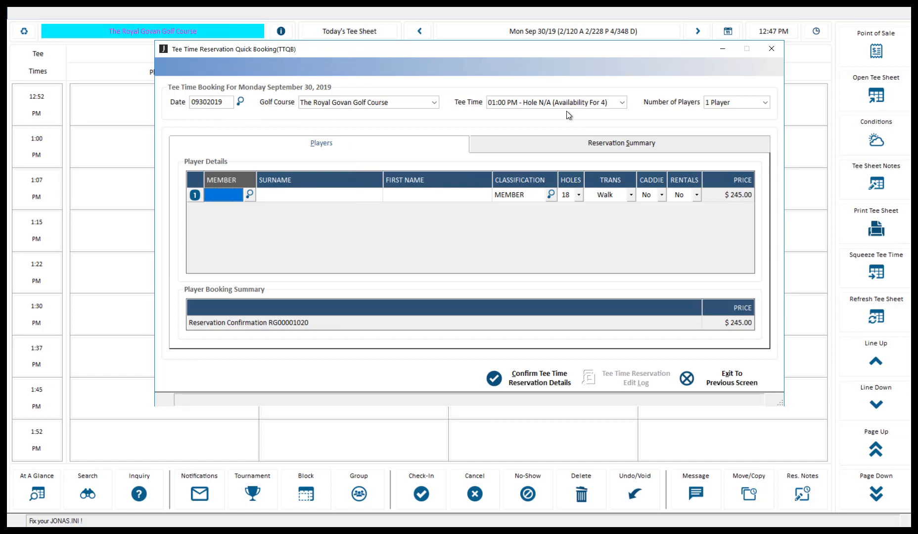
pyautogui.click(751, 103)
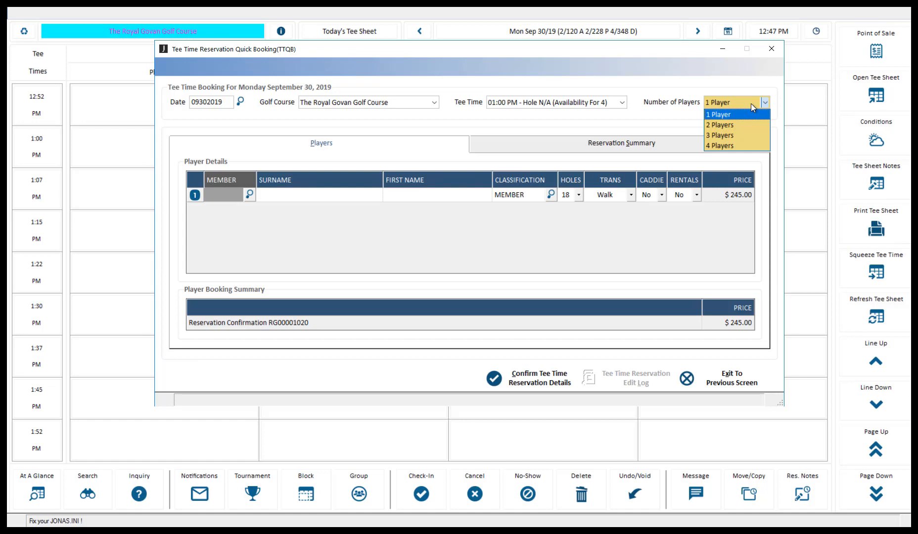
pyautogui.click(737, 125)
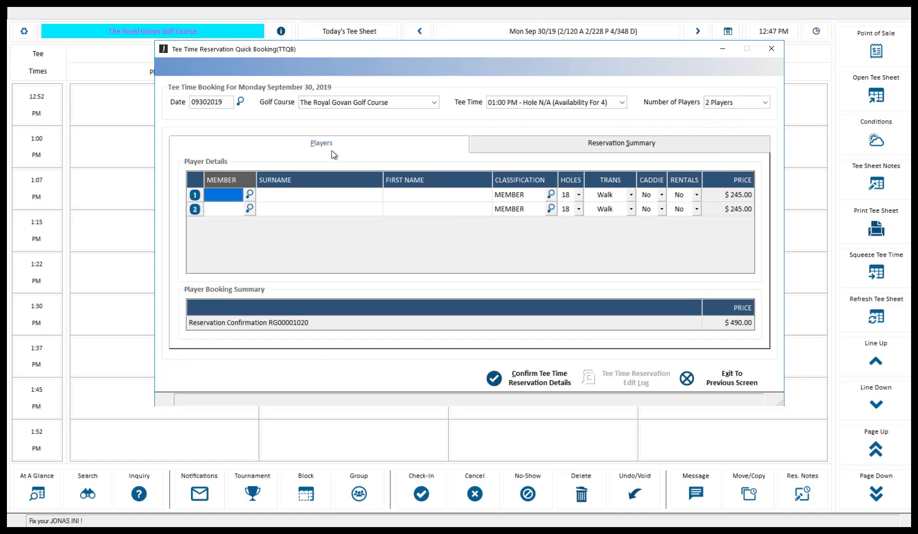
# Assign a club member found by surname word search as player 1.
pyautogui.click(250, 194)
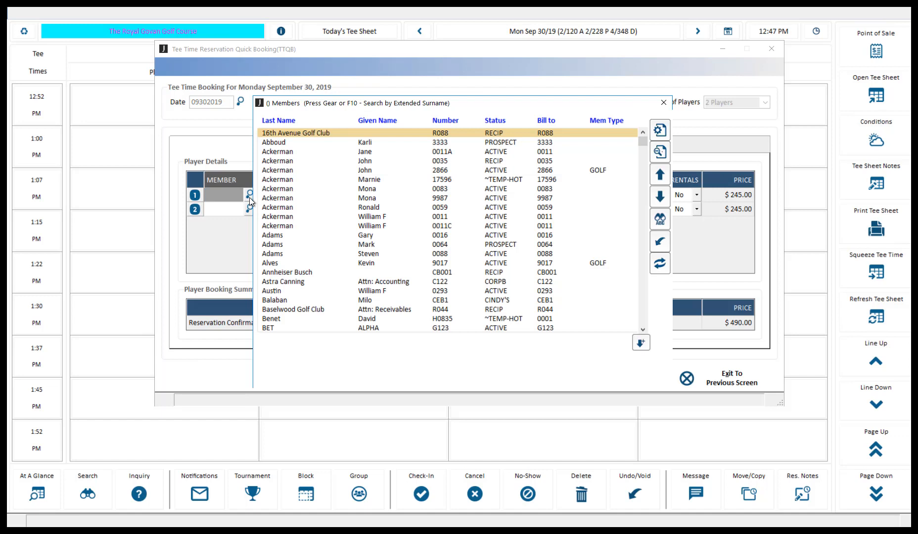
pyautogui.press('F7')
pyautogui.write('higgins')
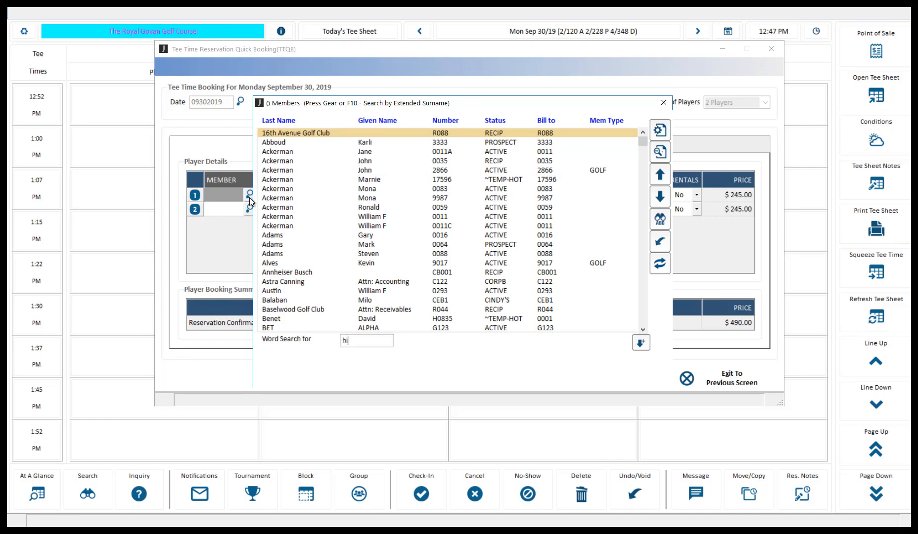
pyautogui.press('Return')
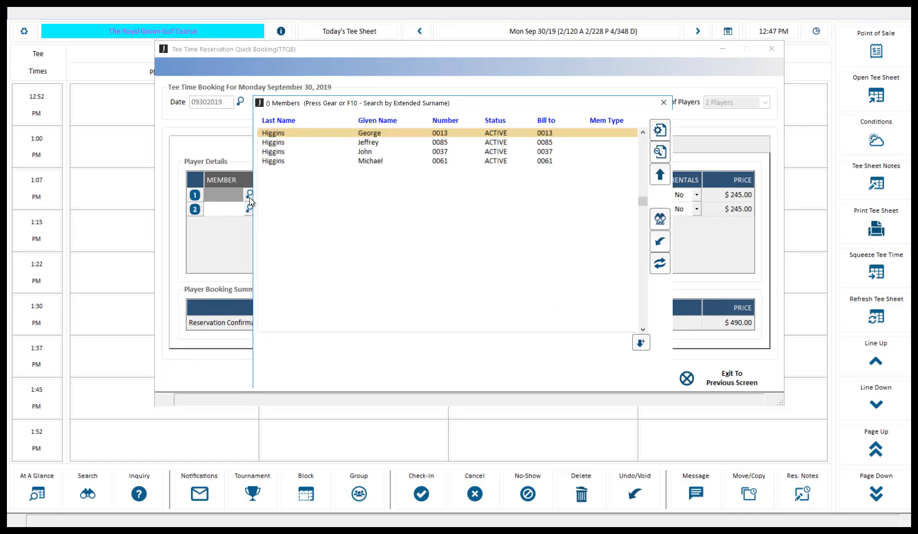
pyautogui.doubleClick(358, 136)
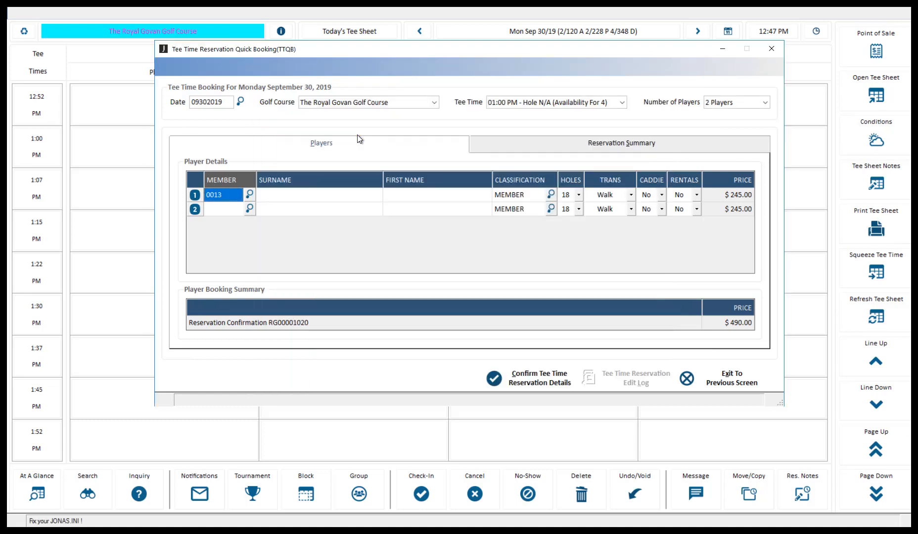
# Enter player 2 as a guest with guest code, surname and first name, and confirm.
pyautogui.doubleClick(195, 210)
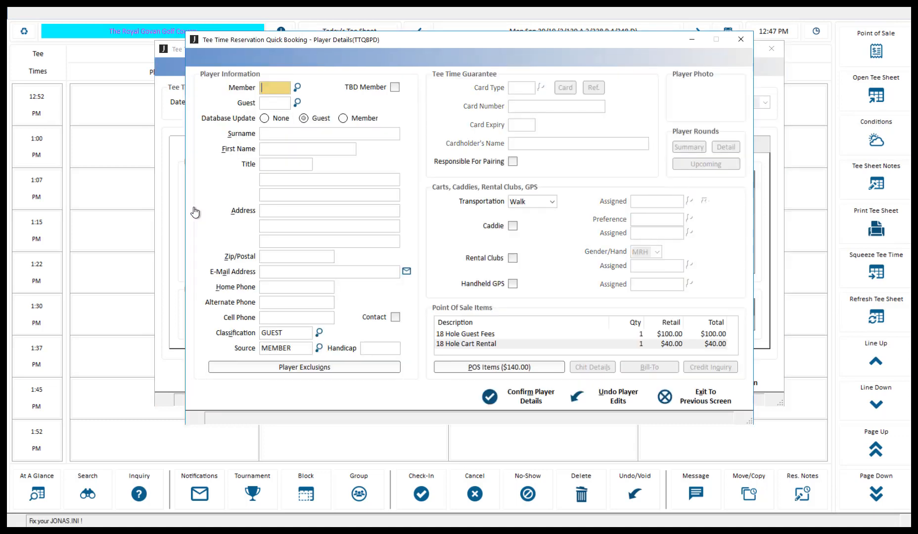
pyautogui.press('Tab')
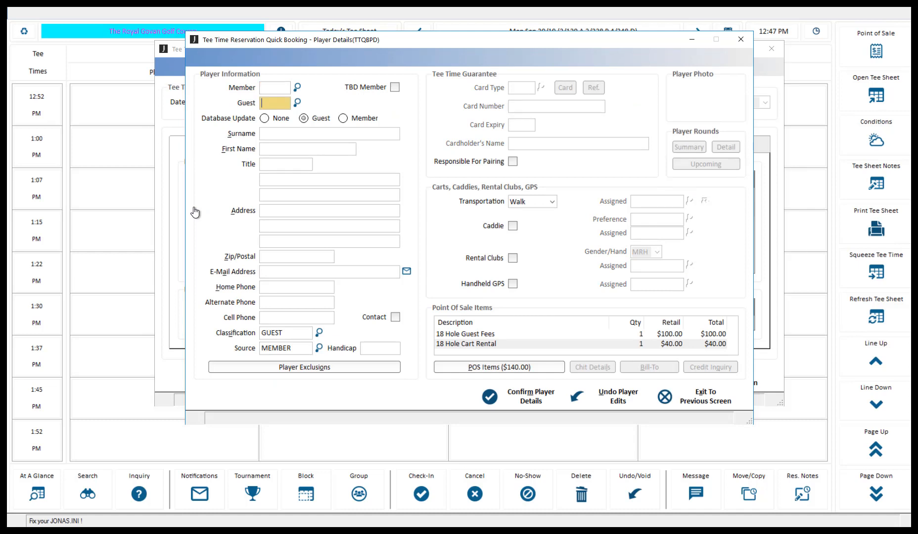
pyautogui.write('JOHNS')
pyautogui.press('Tab')
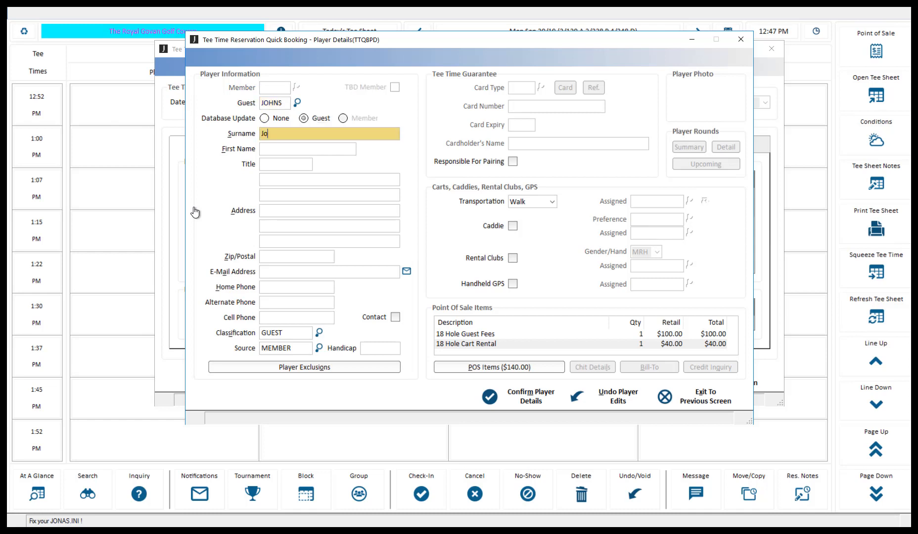
pyautogui.press('Tab')
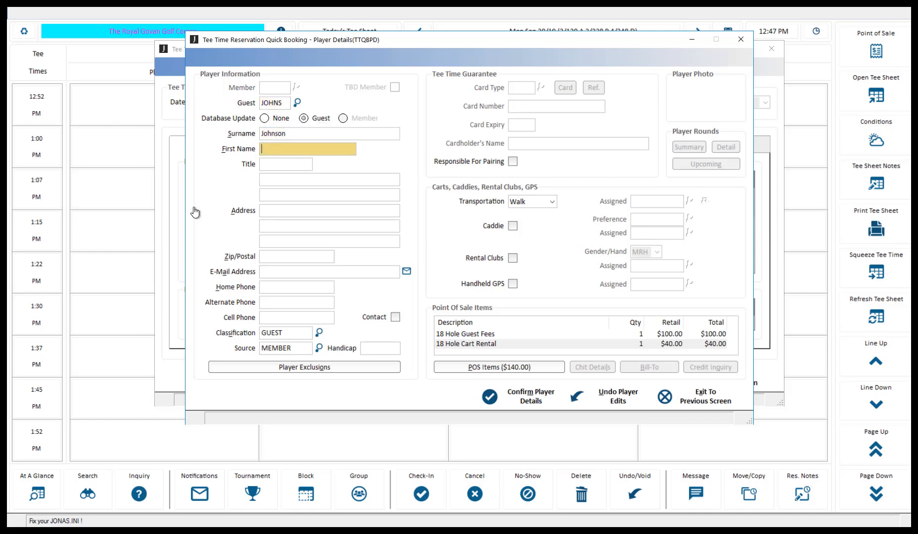
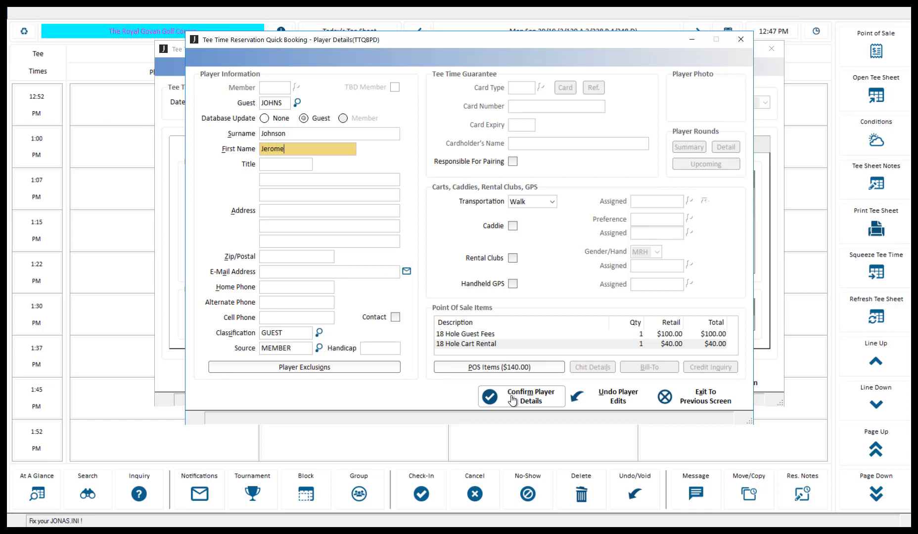
pyautogui.press('Tab')
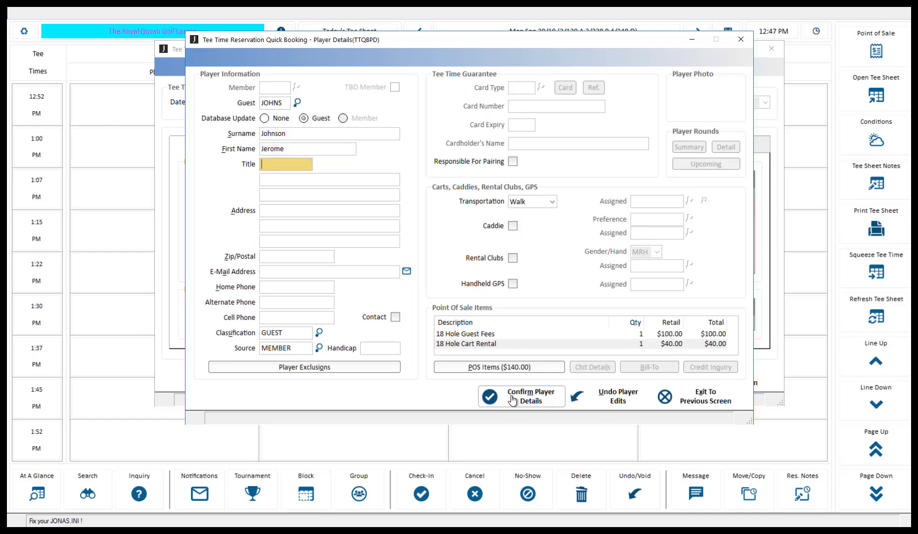
pyautogui.click(512, 400)
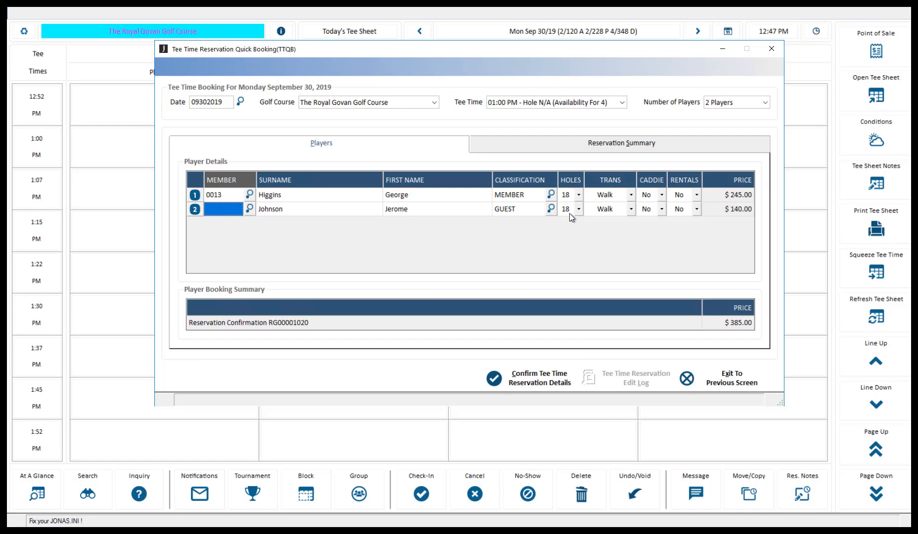
# Keep the guest's transportation set to walking.
pyautogui.click(631, 209)
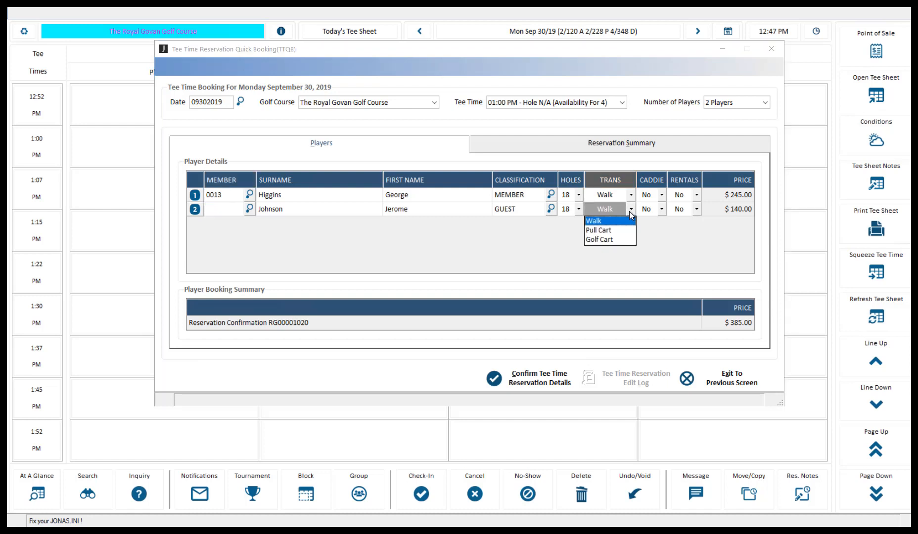
pyautogui.click(629, 211)
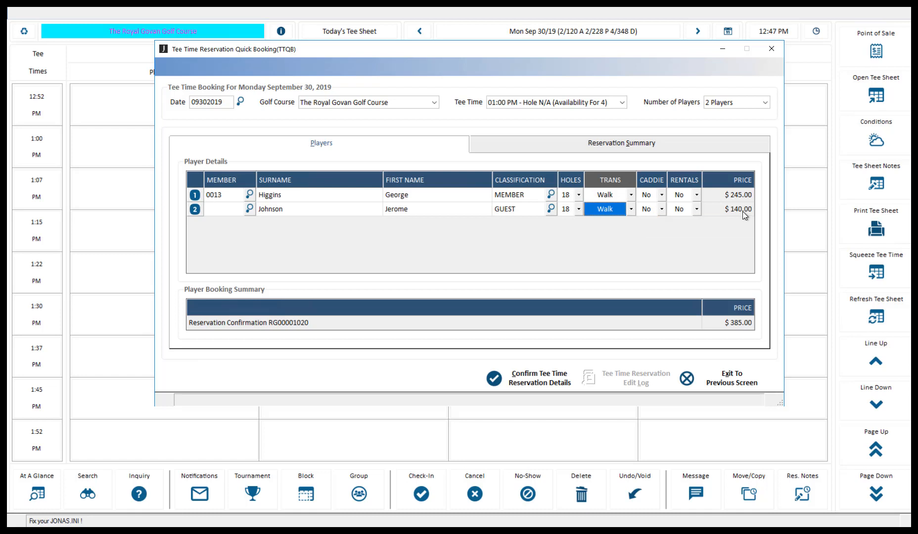
pyautogui.moveTo(743, 212)
# Set the reservation classification to Regular Play and add the note 'THis is a note!'.
pyautogui.click(697, 147)
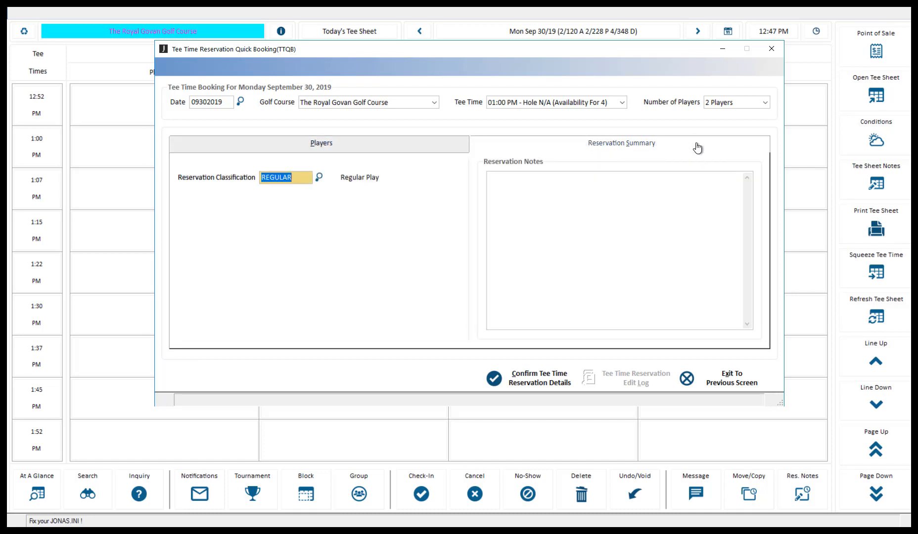
pyautogui.click(319, 179)
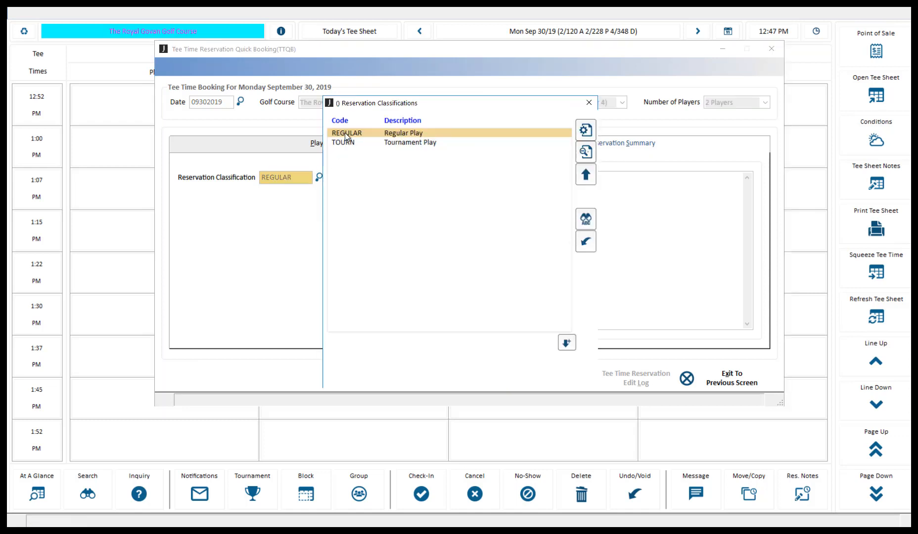
pyautogui.doubleClick(344, 133)
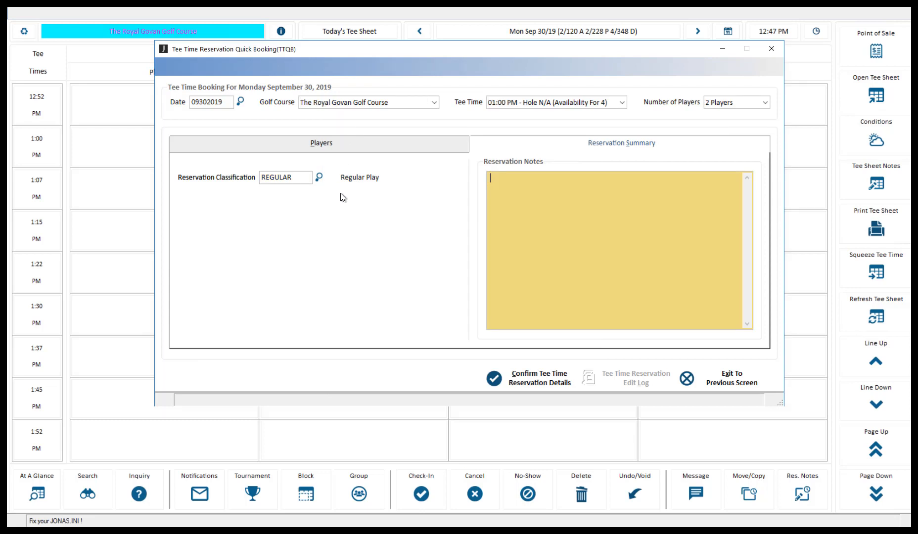
pyautogui.write('THis is a note!')
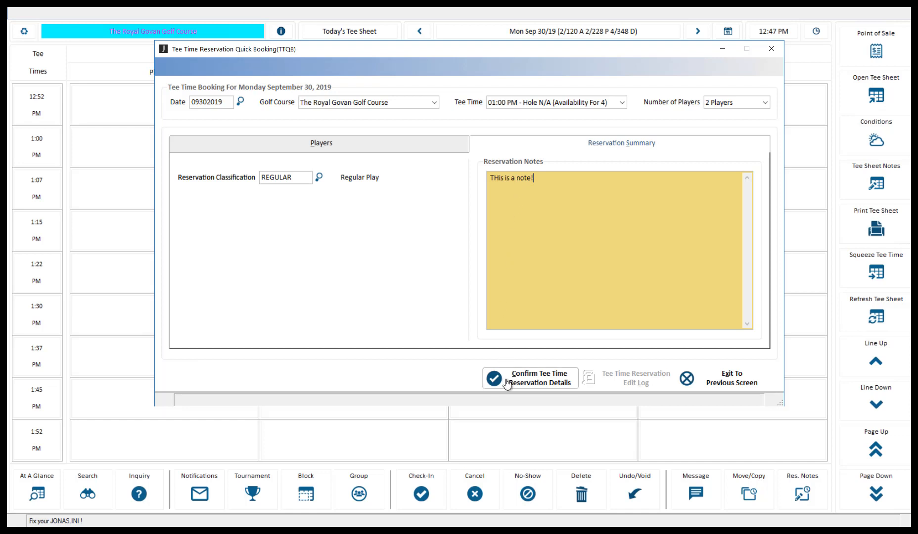
pyautogui.click(375, 145)
# Return to the player list and save the 1:00 PM reservation to the tee sheet.
pyautogui.click(375, 144)
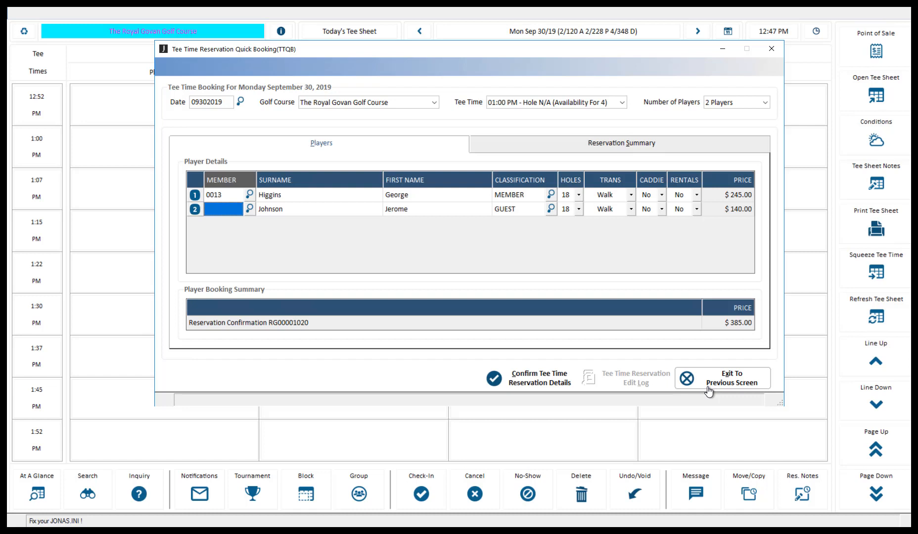
pyautogui.click(540, 379)
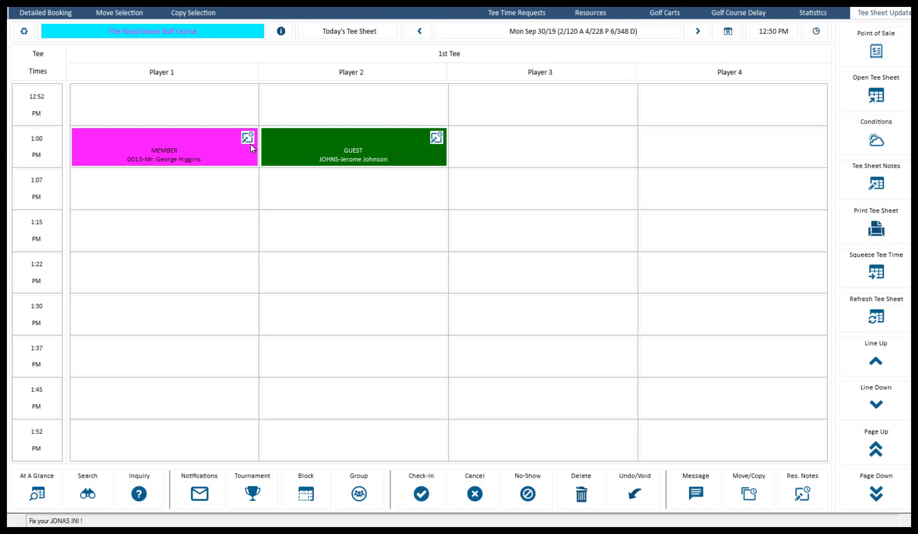
# Select the empty 1:15 PM Player 1 slot and open a Detailed Booking for it.
pyautogui.click(224, 230)
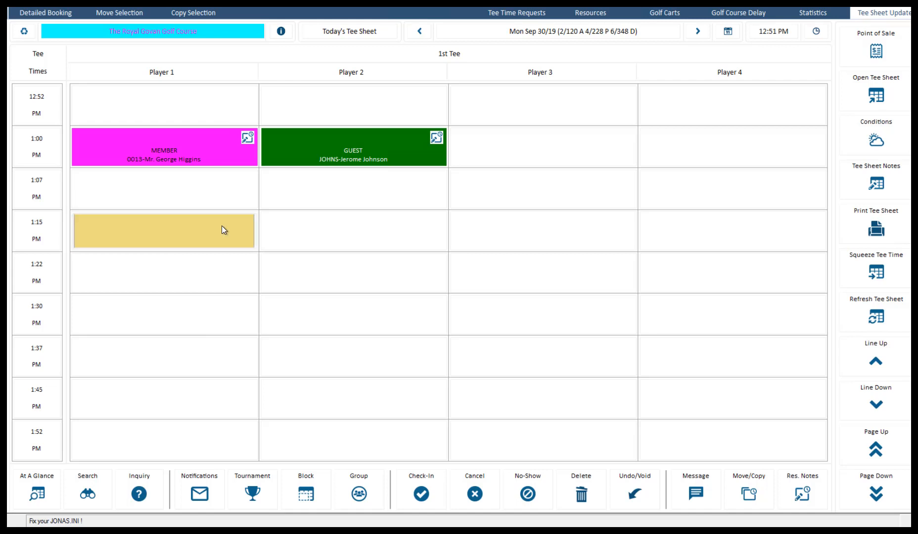
pyautogui.click(58, 15)
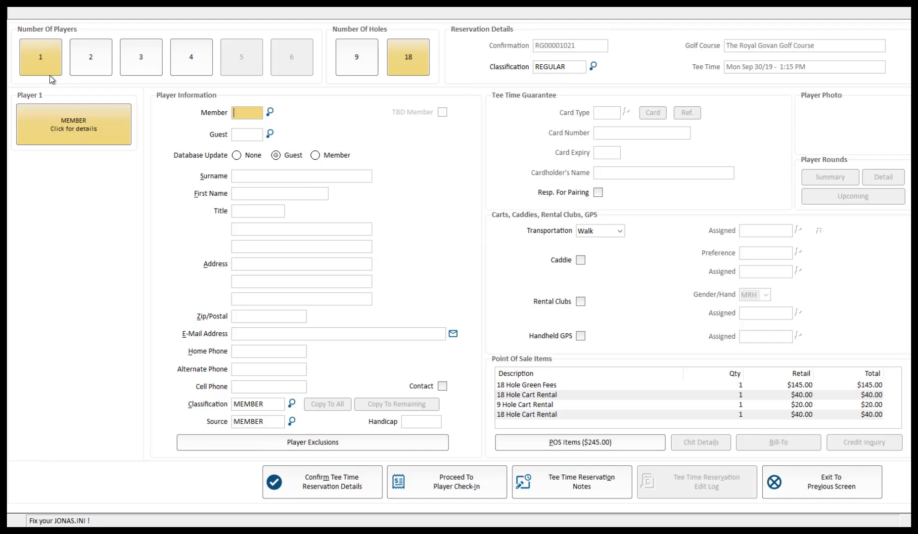
# Switch the 1:15 PM round to 9 holes and reset POS items to $80.00.
pyautogui.click(369, 67)
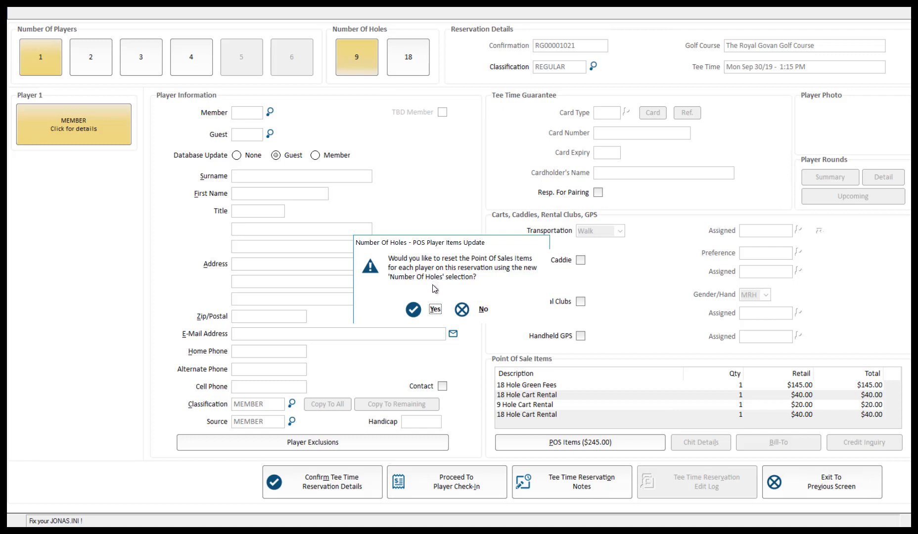
pyautogui.click(434, 310)
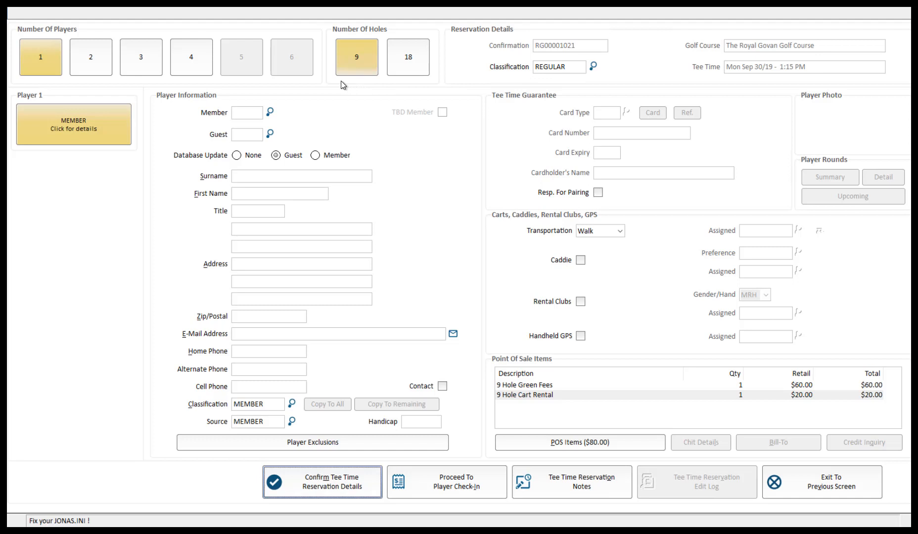
pyautogui.click(256, 113)
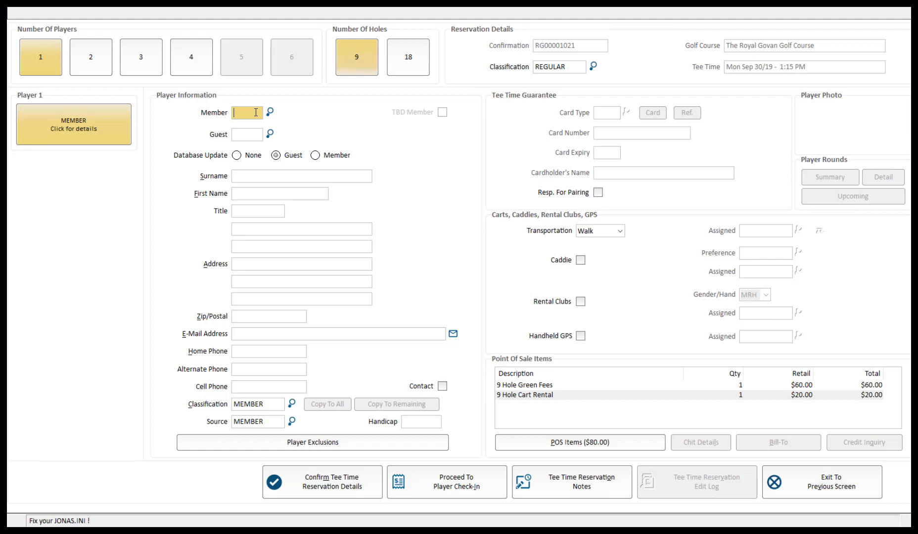
# Assign a member found by F8 word search as Player 1, then switch to two players.
pyautogui.press('Return')
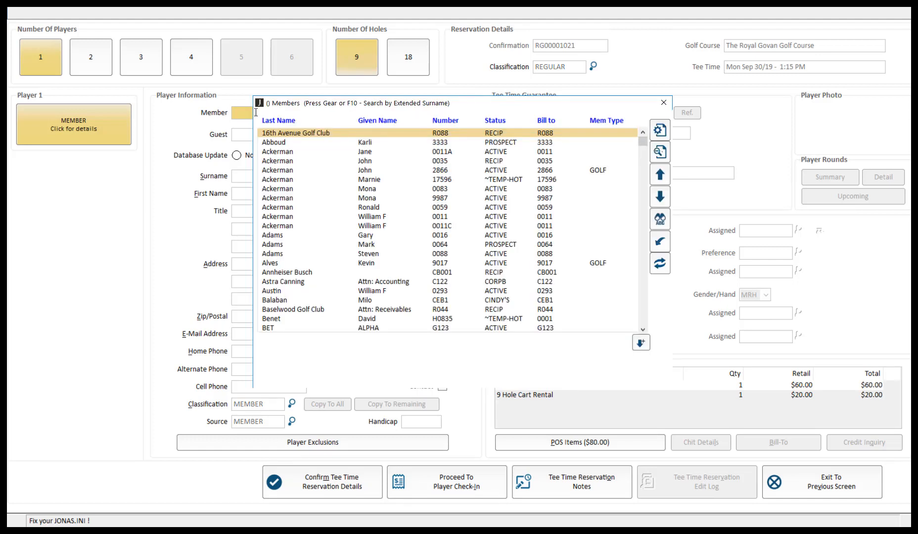
pyautogui.press('F8')
pyautogui.write('w')
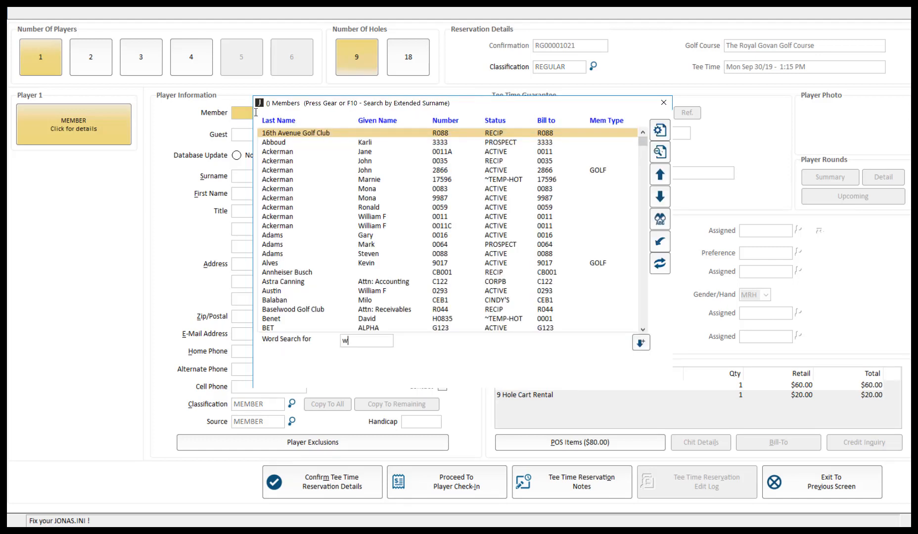
pyautogui.write('entworth')
pyautogui.press('Return')
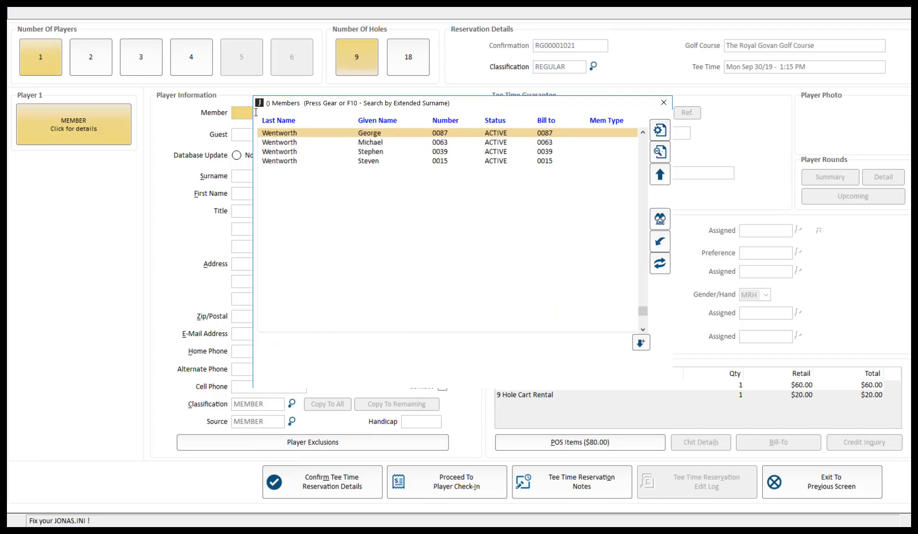
pyautogui.doubleClick(354, 133)
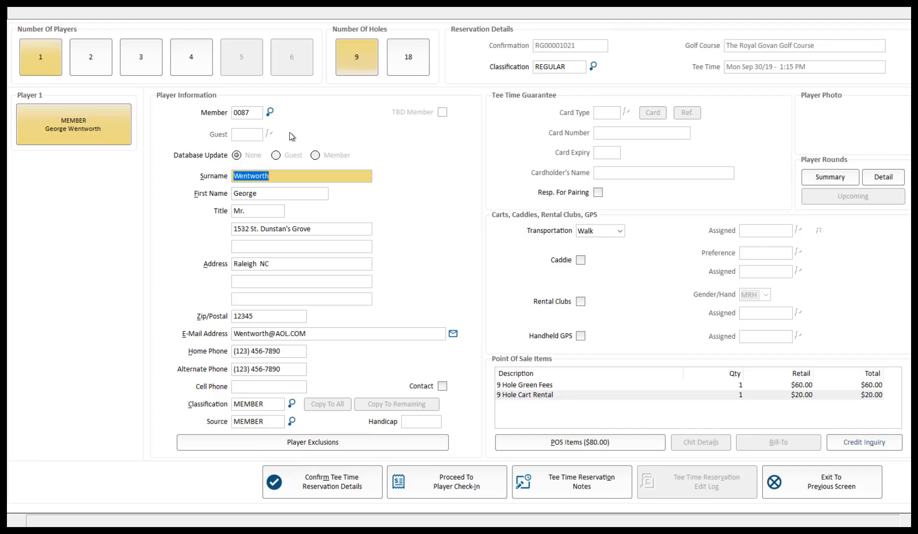
pyautogui.click(92, 55)
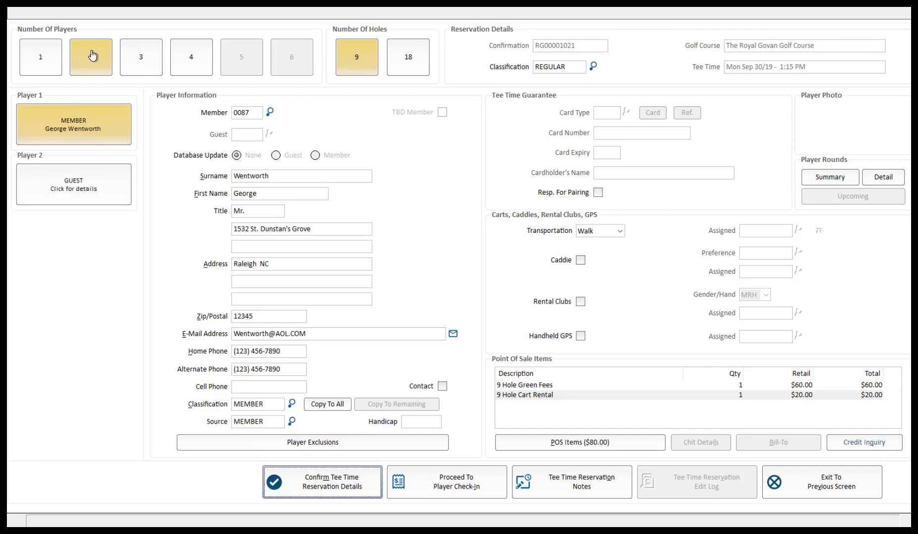
# Set Number Of Players back to 1, dropping the Player 2 guest.
pyautogui.click(42, 58)
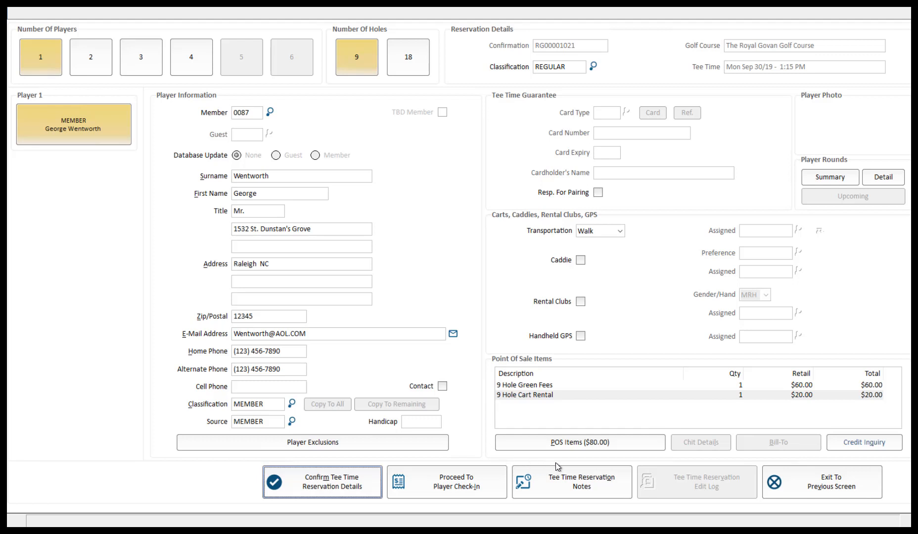
# Add POS item 500200 Golf Clinics - Head Pro at $225.00, bringing the total to $305.
pyautogui.click(638, 447)
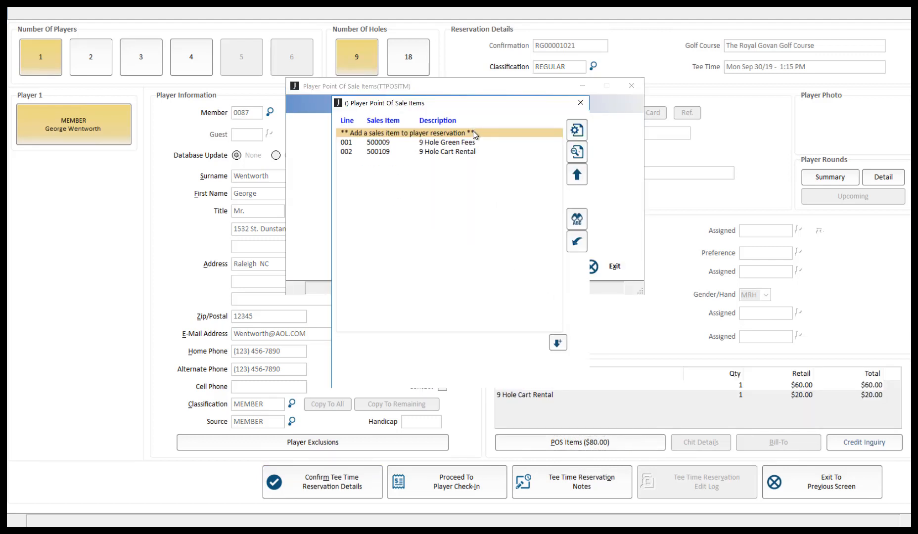
pyautogui.doubleClick(473, 133)
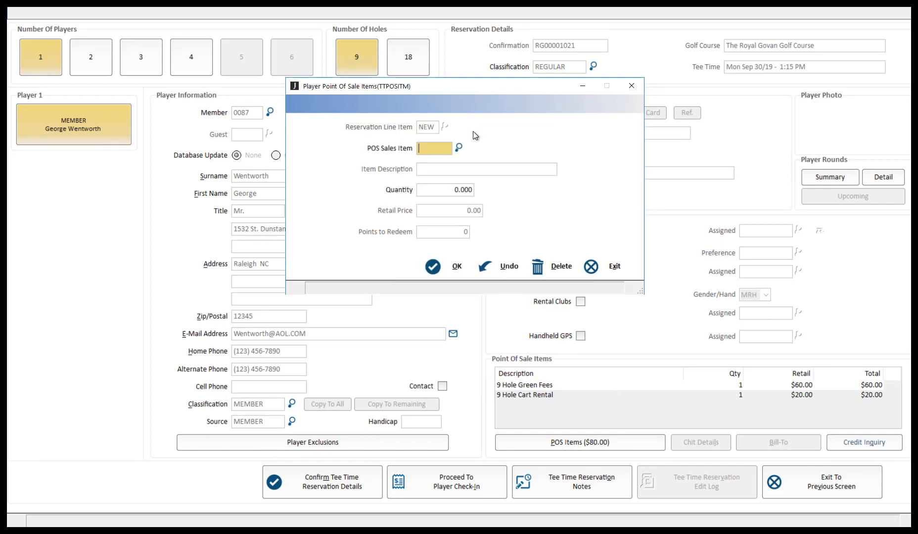
pyautogui.press('Return')
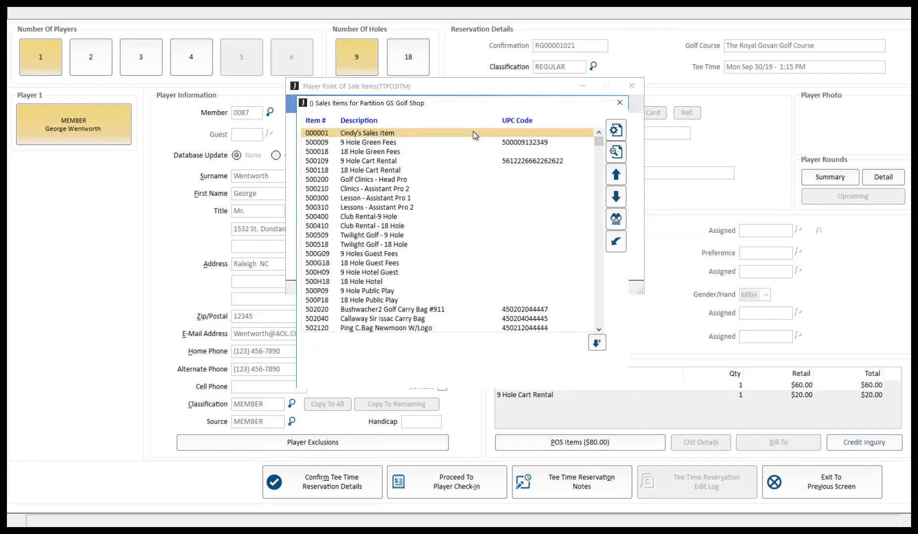
pyautogui.click(398, 181)
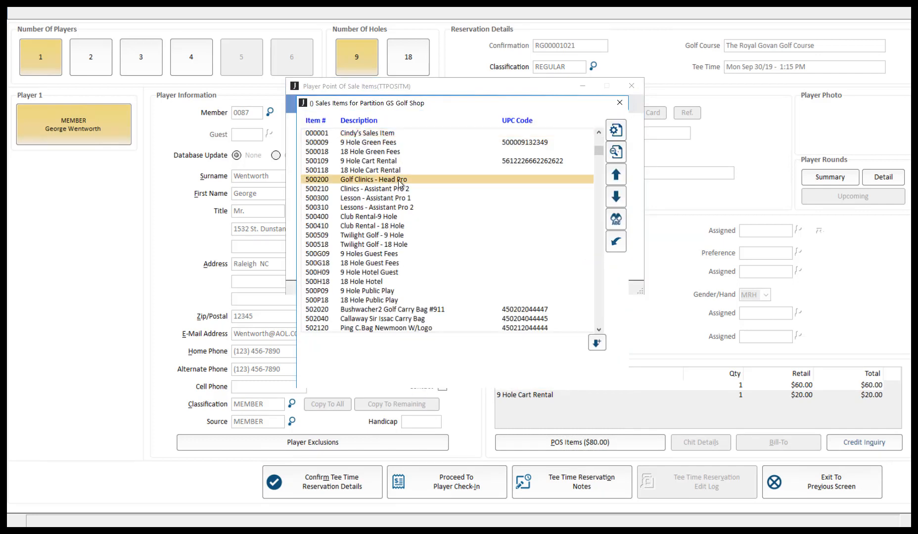
pyautogui.doubleClick(398, 180)
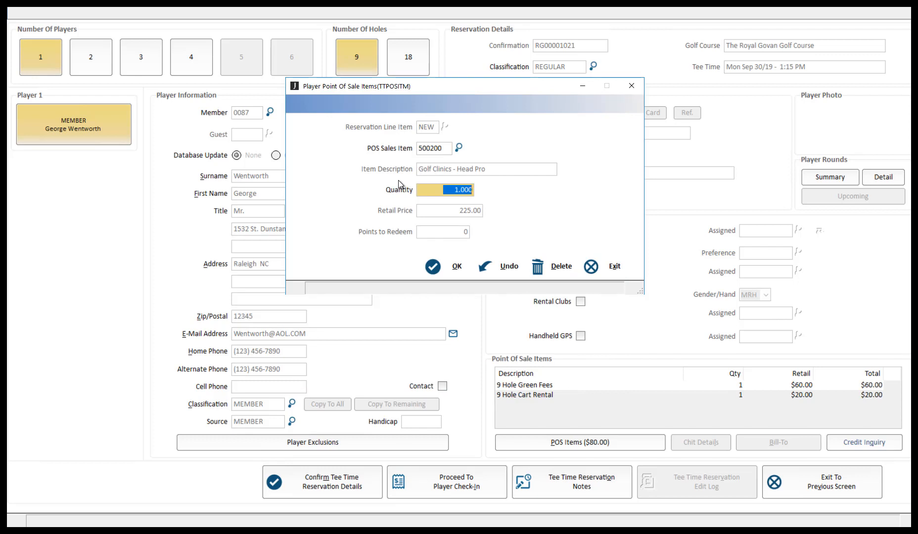
pyautogui.click(440, 269)
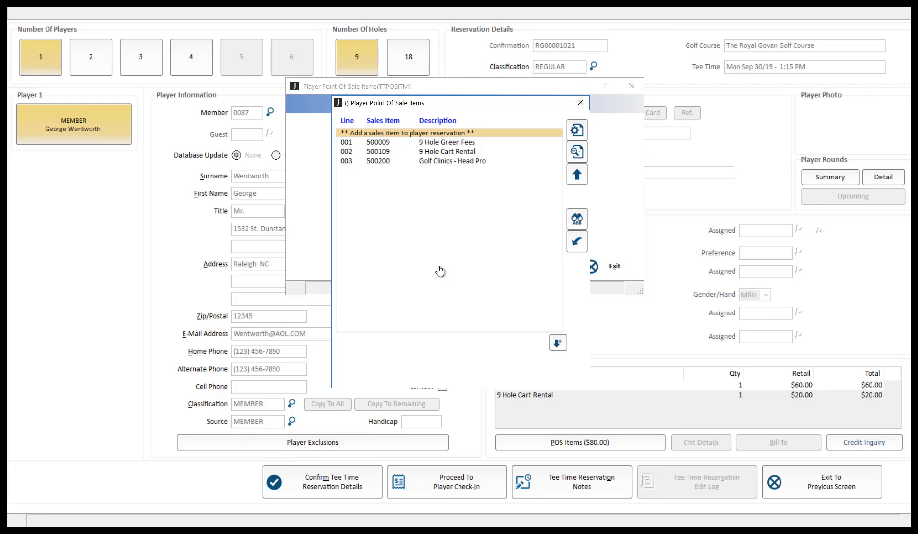
pyautogui.press('Escape')
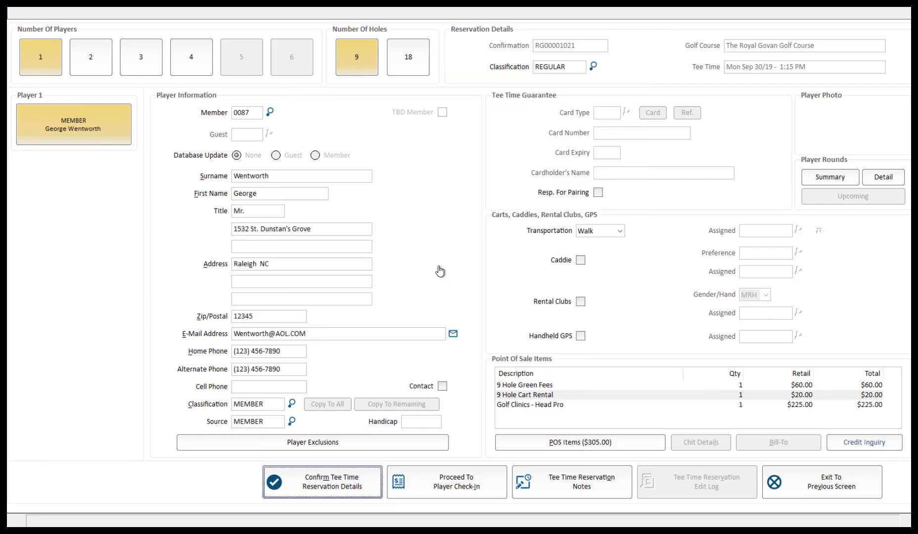
pyautogui.click(567, 450)
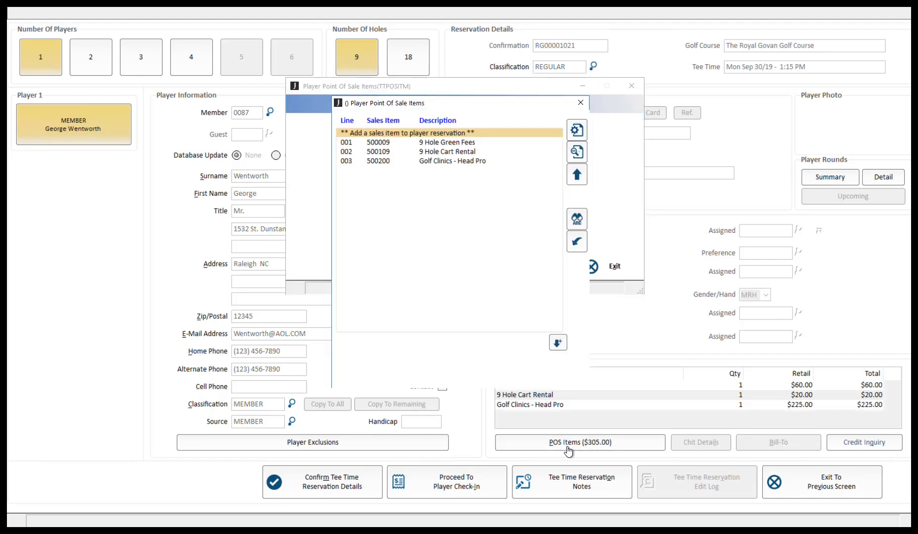
pyautogui.doubleClick(452, 151)
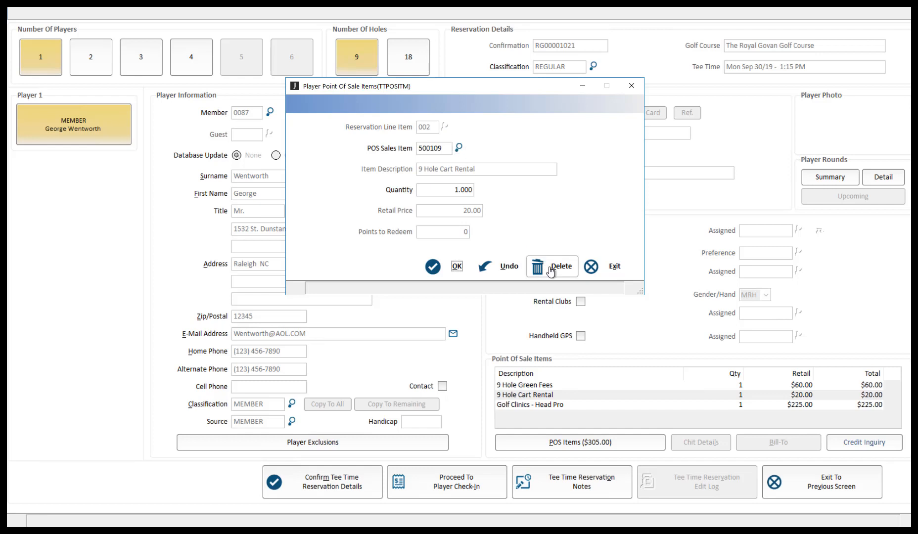
pyautogui.click(551, 270)
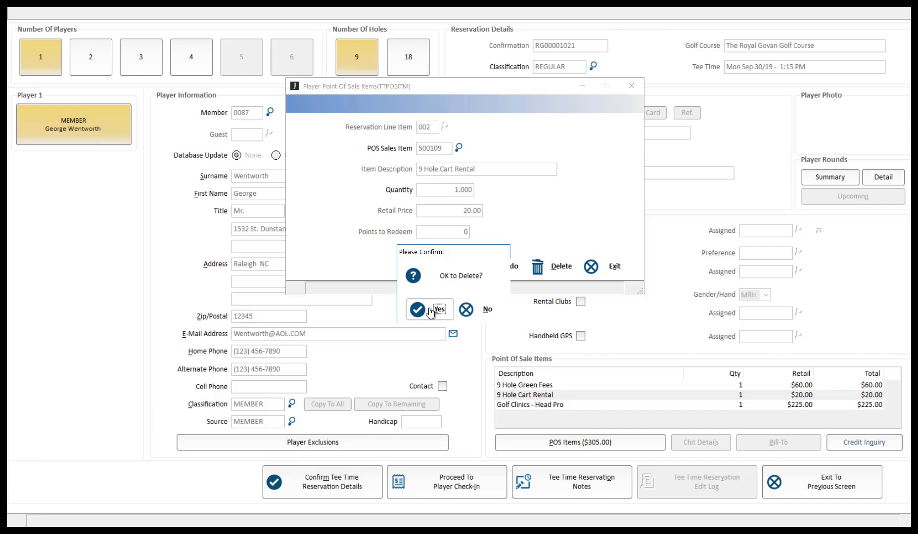
pyautogui.click(488, 310)
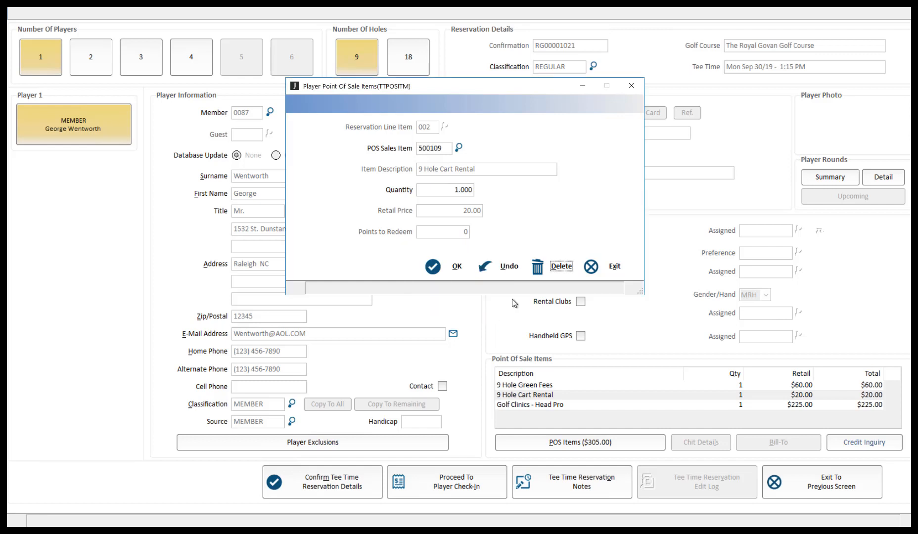
pyautogui.click(456, 276)
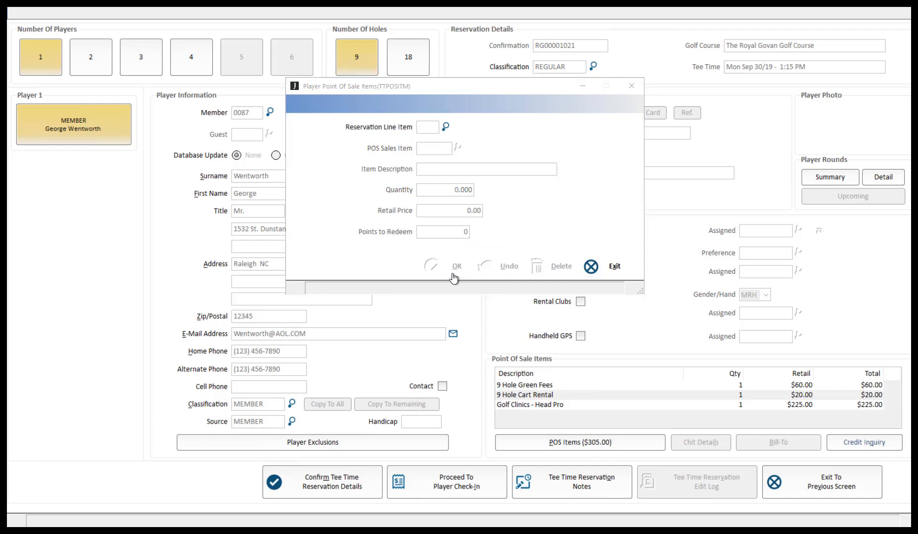
pyautogui.press('Escape')
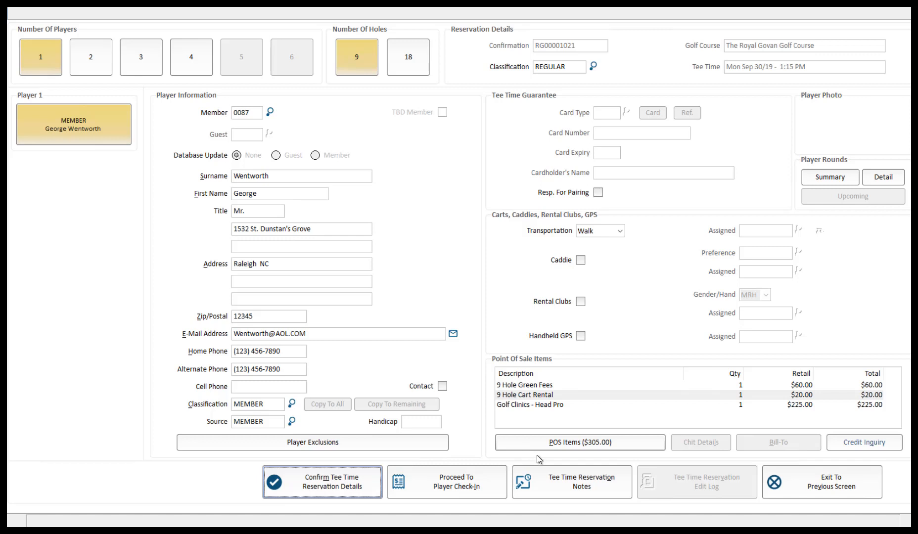
pyautogui.click(561, 495)
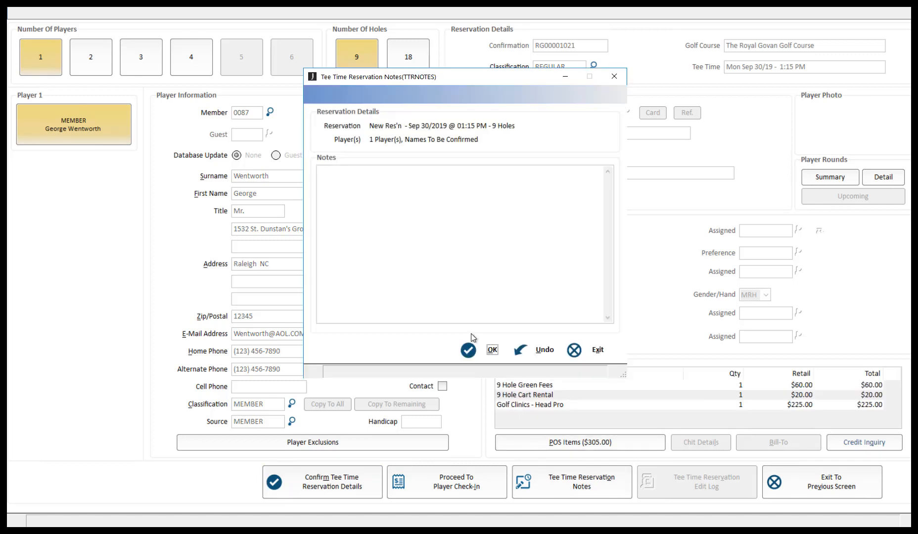
pyautogui.click(352, 172)
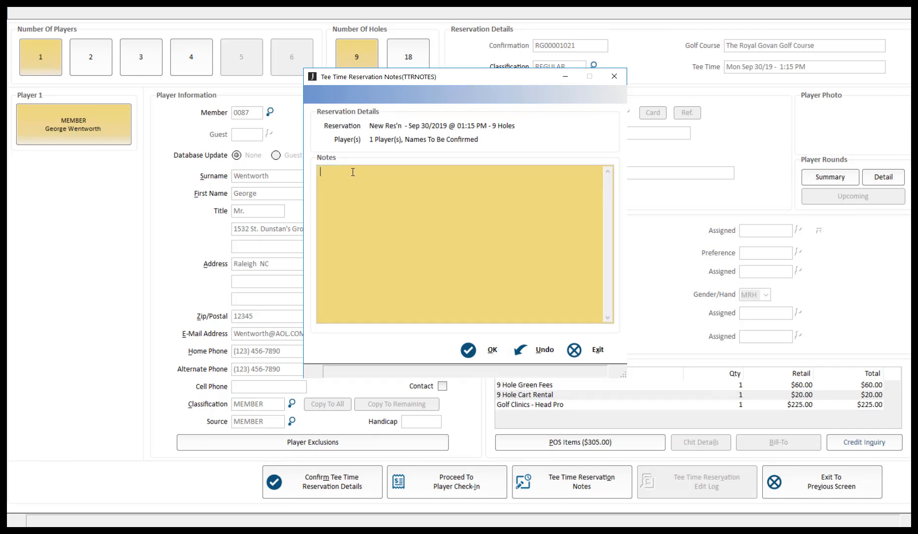
pyautogui.click(582, 351)
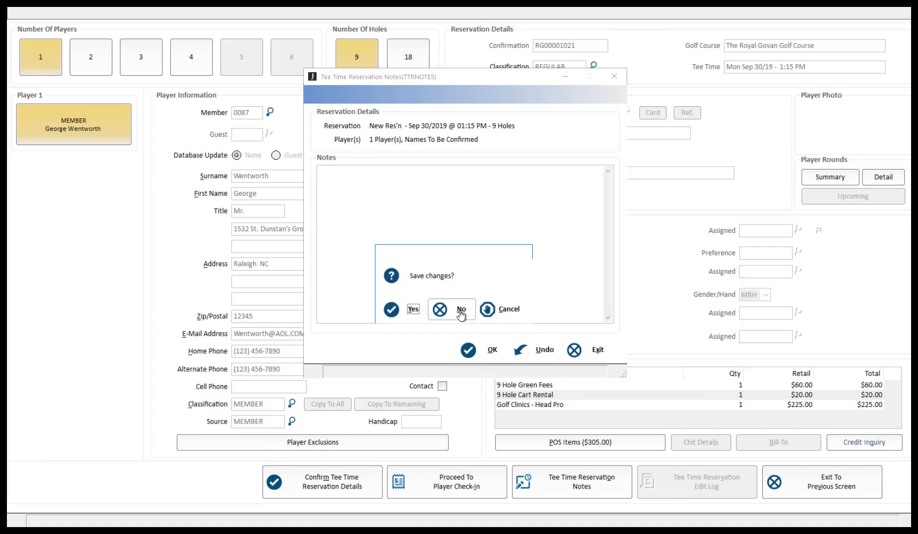
pyautogui.click(414, 310)
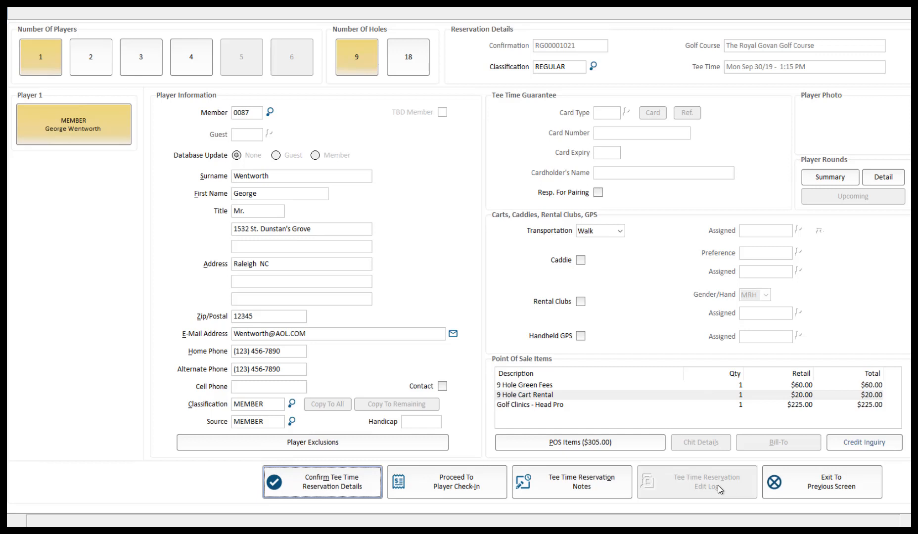
# Confirm the member's 1:15 PM 9-hole reservation and return to the Sep 30 tee sheet.
pyautogui.click(373, 481)
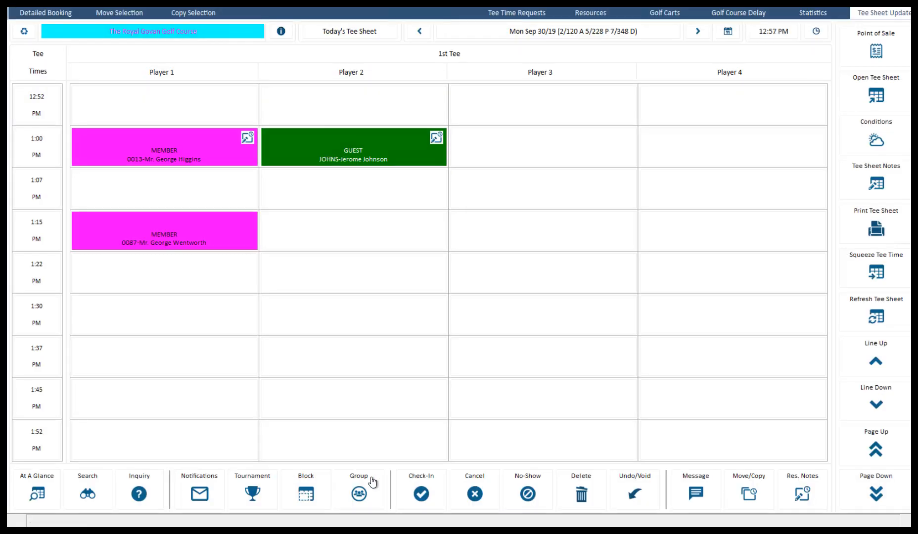